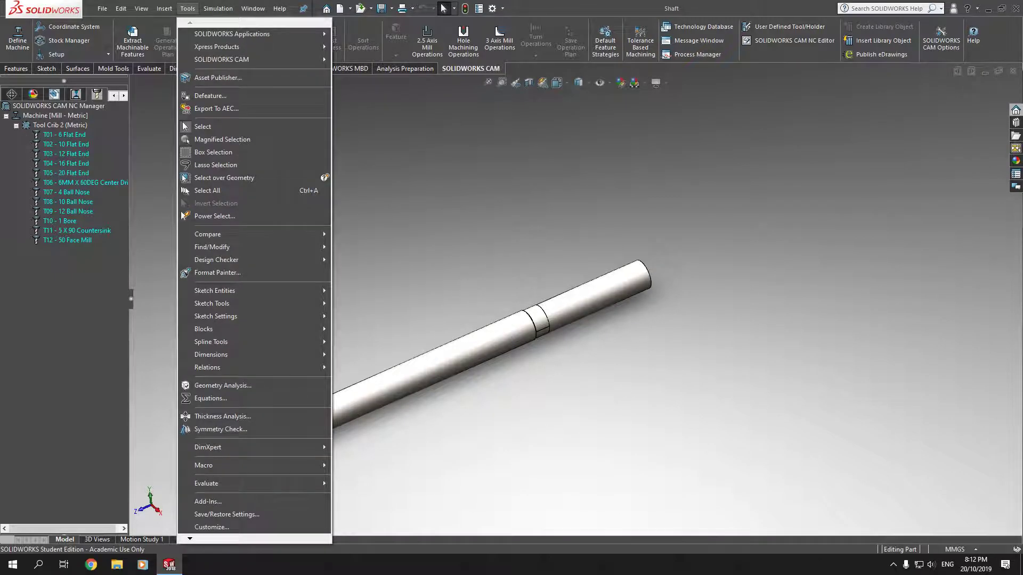
- Check that the SOLIDWORKS CAM add-in is active and that its tools are enabled in the CommandManager
left_click(213, 501)
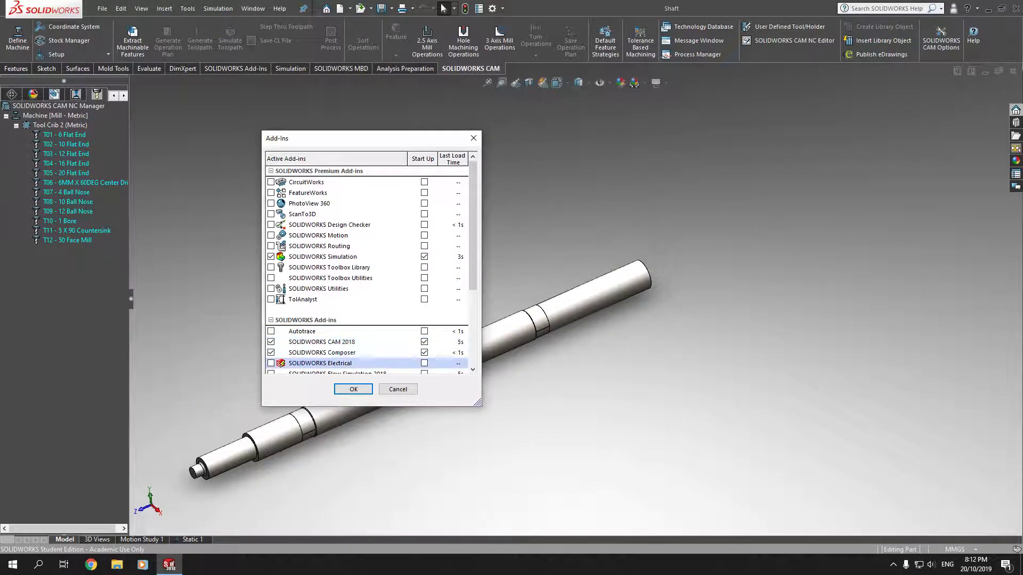
left_click(353, 389)
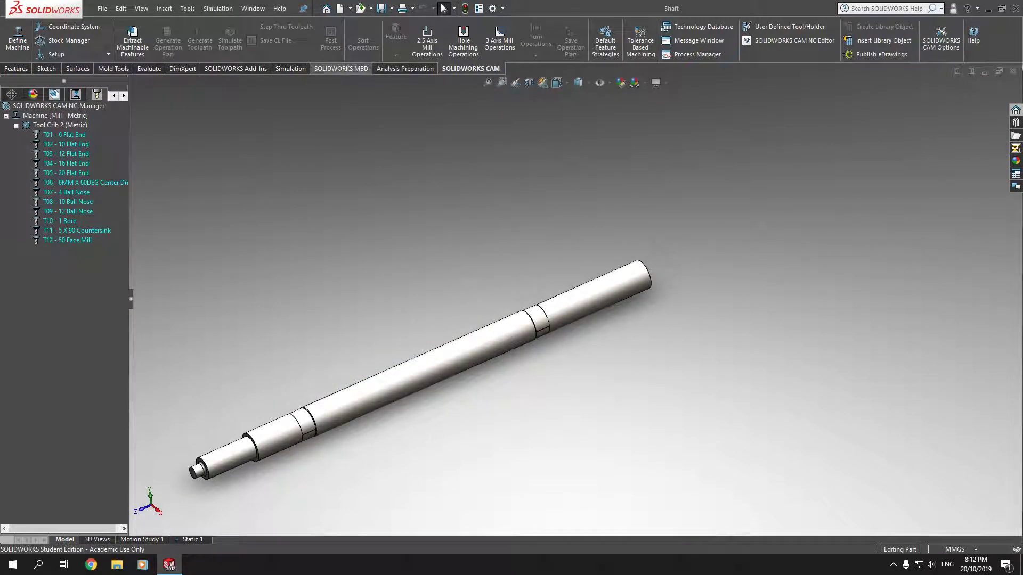
right_click(354, 69)
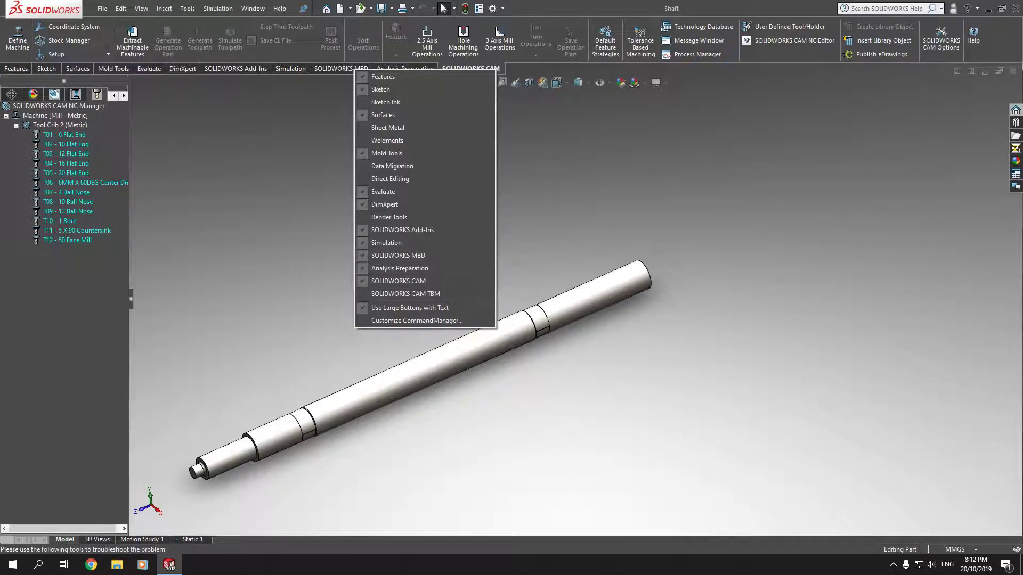
key("Escape")
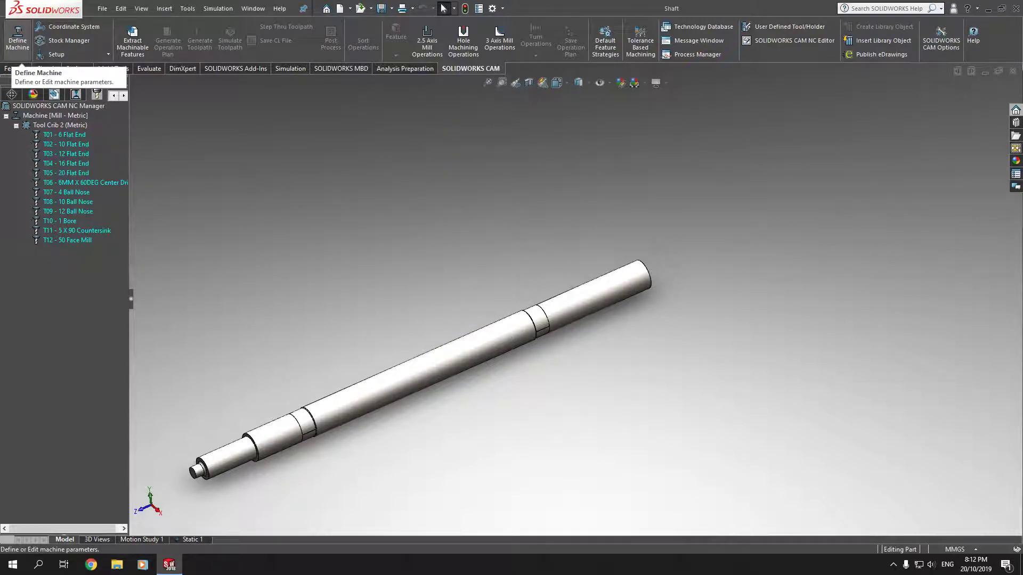
- Define the machine as Turn Single Turret - Metric from the available turn machines
left_click(17, 40)
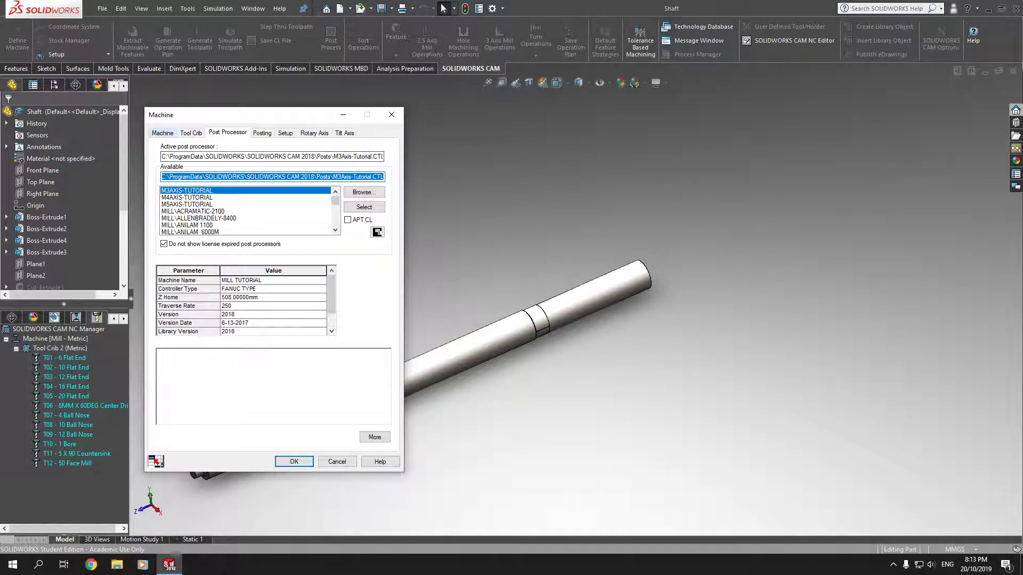
left_click(162, 134)
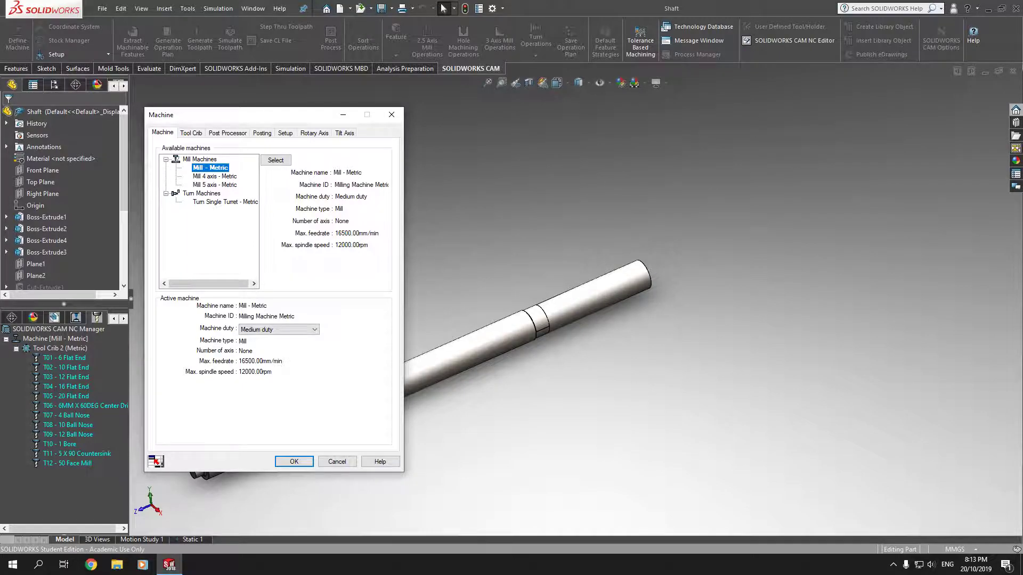
left_click(224, 202)
left_click(275, 161)
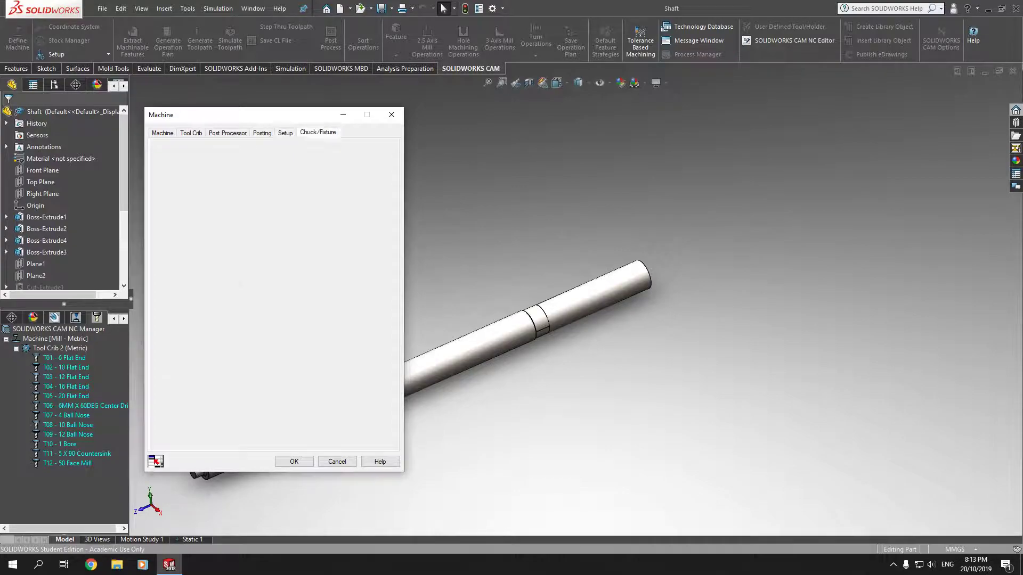
- Review the turning machine's chuck, post processor and tool crib settings, and accept the machine definition
left_click(318, 133)
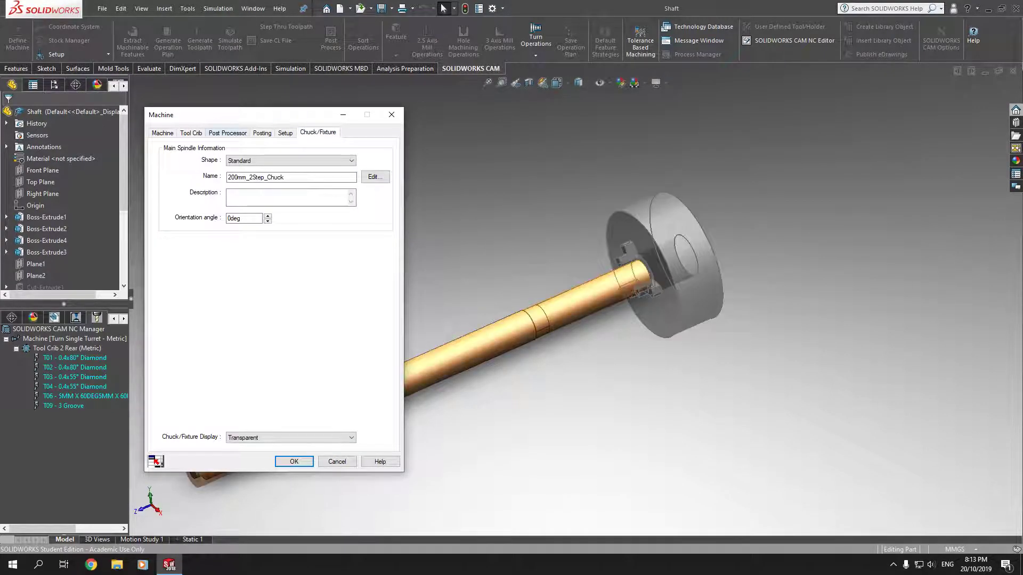
left_click(227, 133)
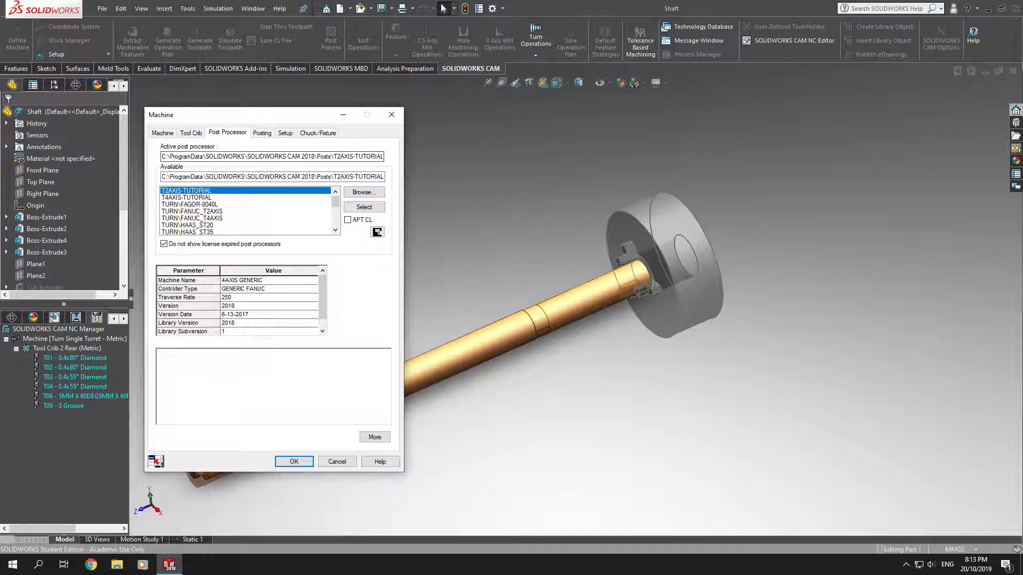
left_click(190, 133)
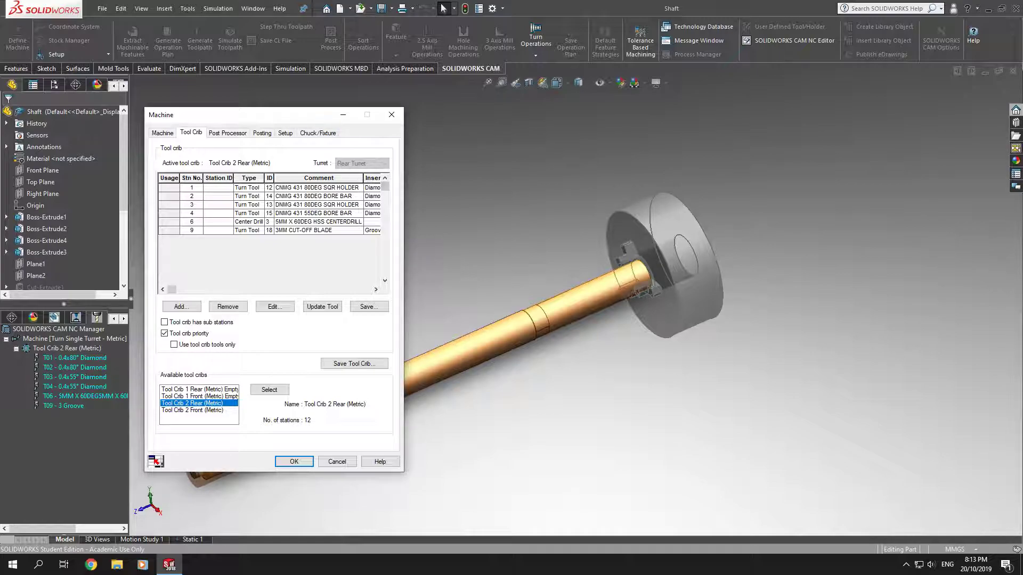
left_click(318, 133)
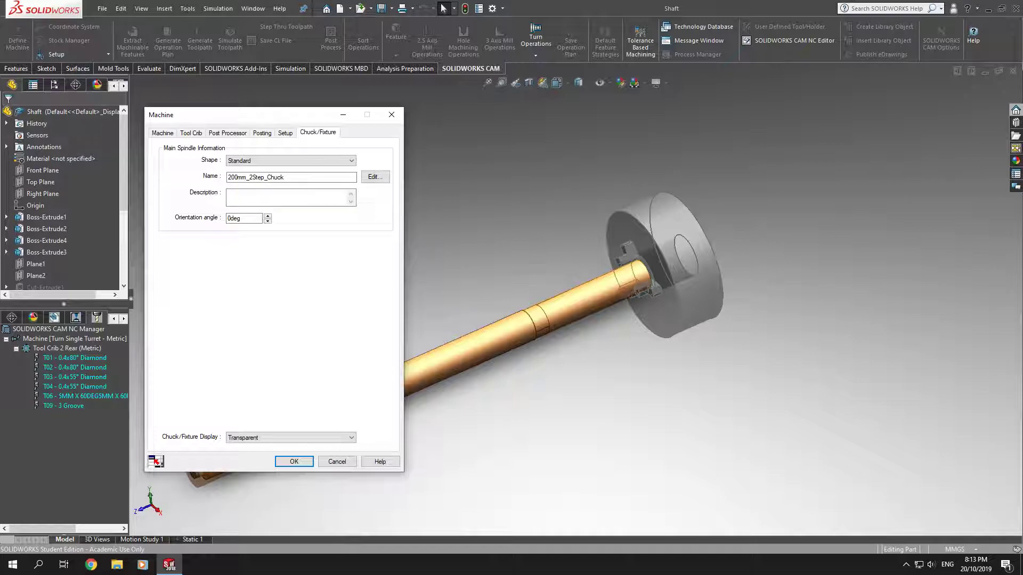
left_click(293, 461)
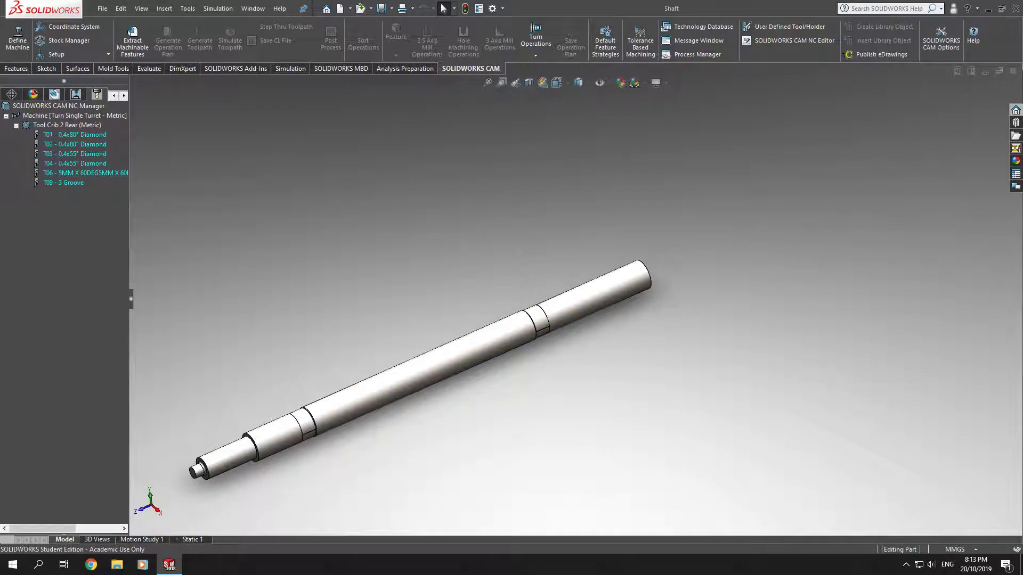
- Define the main spindle coordinate system with its origin at the stock vertex on the shaft's stepped end
left_click(67, 26)
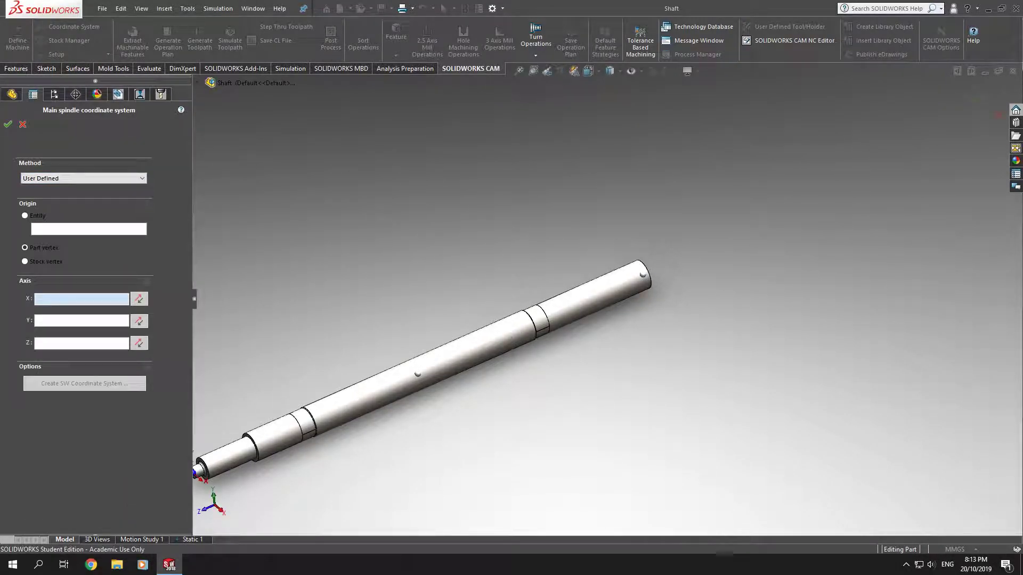
left_click(25, 262)
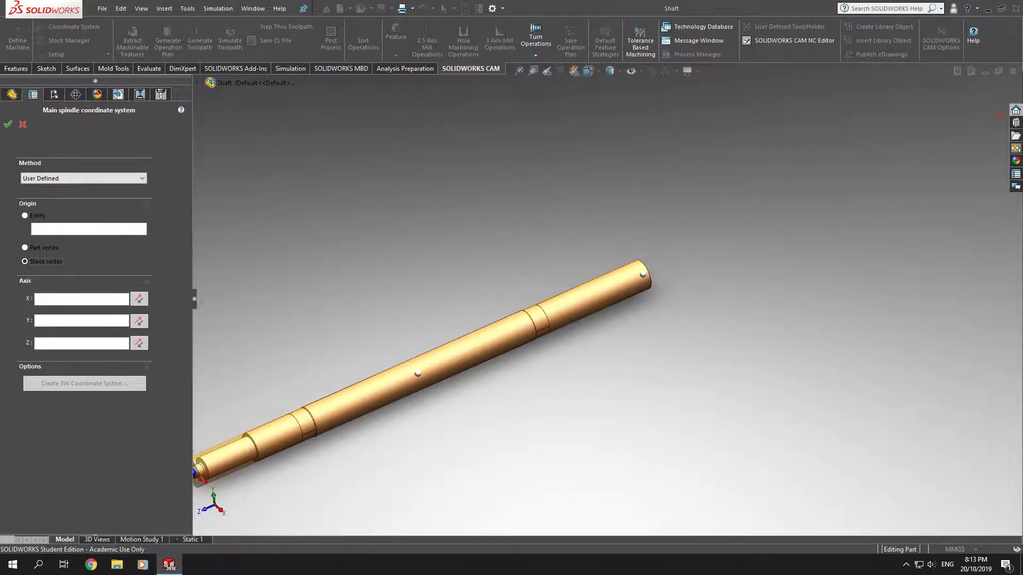
scroll(606, 299, "up", 3)
scroll(341, 405, "down", 2)
scroll(379, 404, "down", 2)
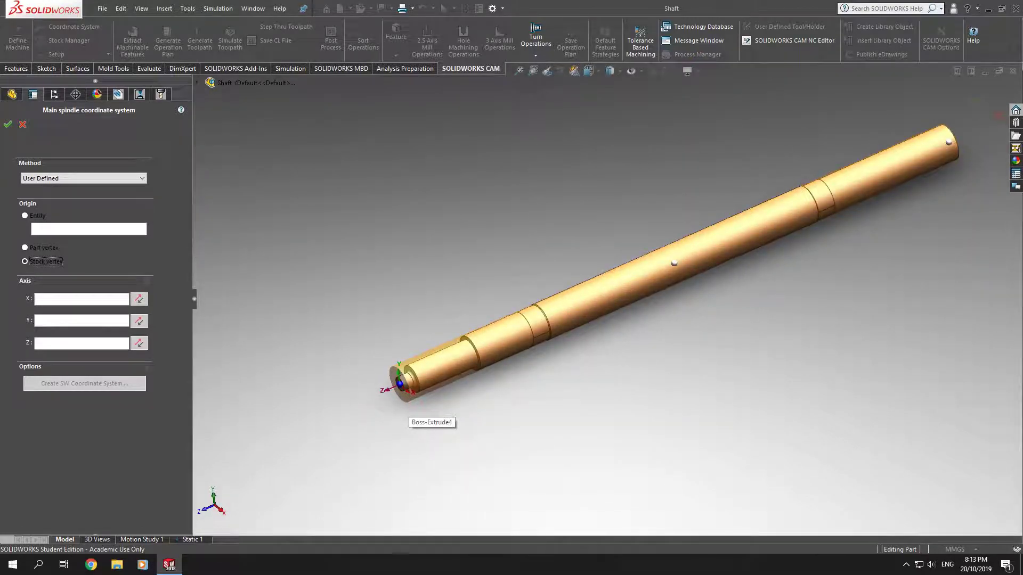
scroll(591, 305, "up", 2)
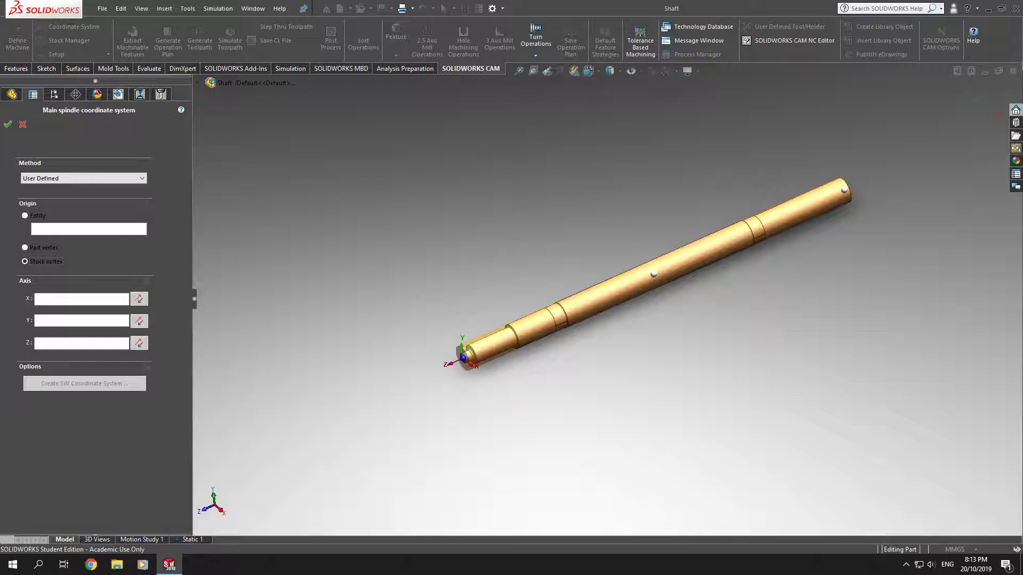
left_click(7, 124)
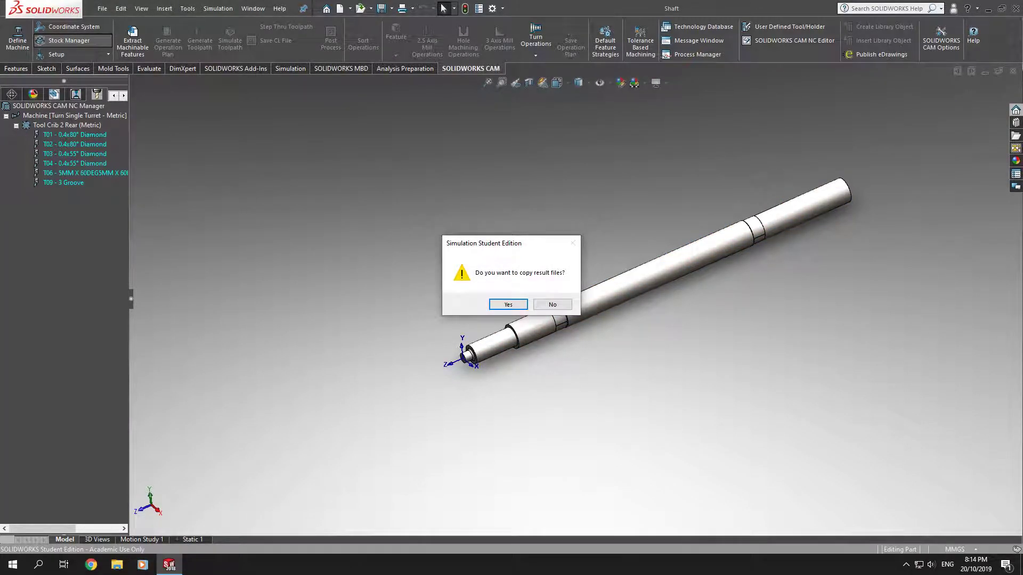
- Start defining the stock without copying the simulation result files, and set its material to 1018 steel
left_click(552, 304)
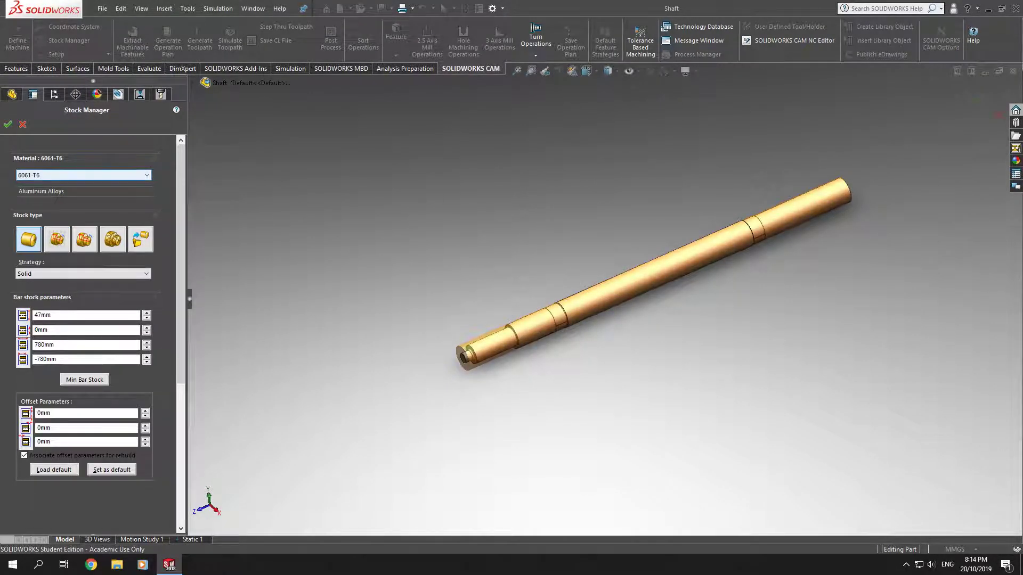
left_click(84, 176)
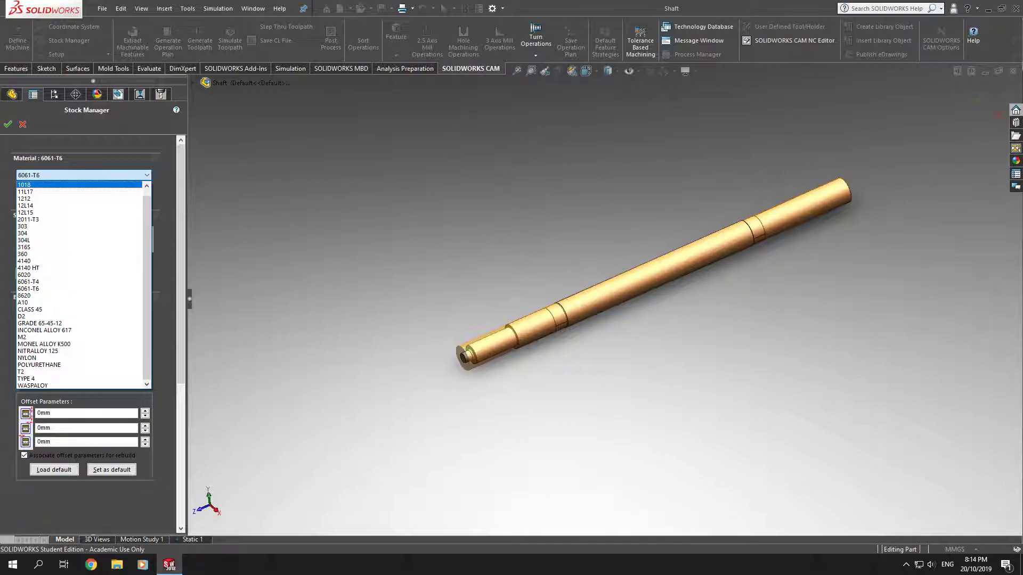
key("Return")
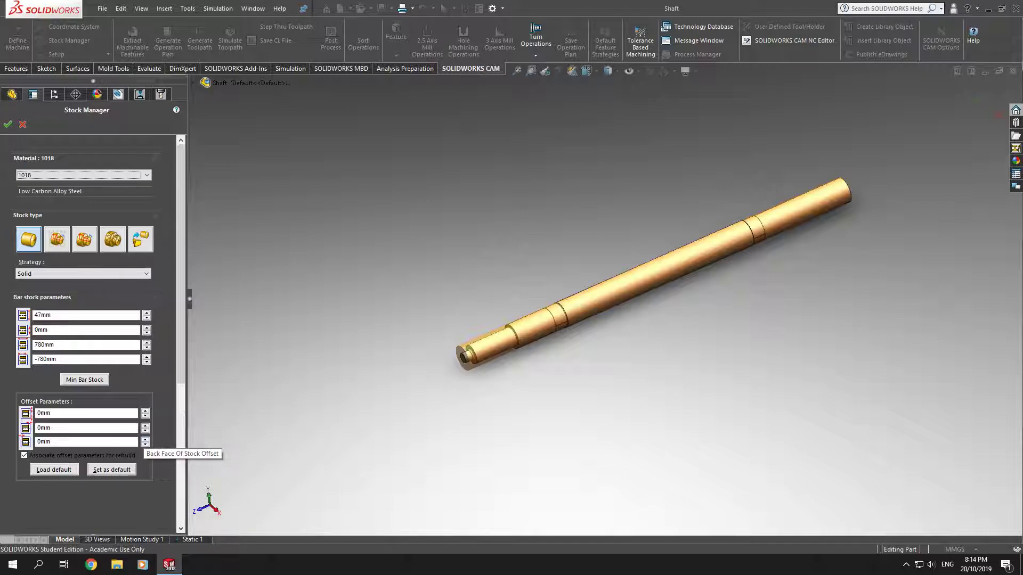
- Set the bar stock's back face offset to 50 mm and accept the stock definition
left_click(145, 439)
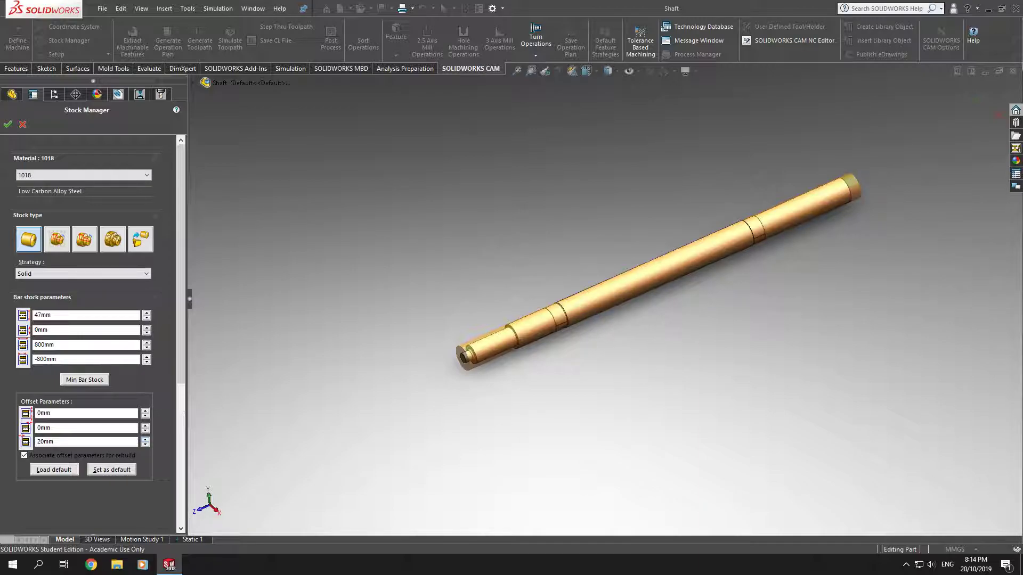
left_click(145, 439)
left_click(145, 438)
left_click(145, 439)
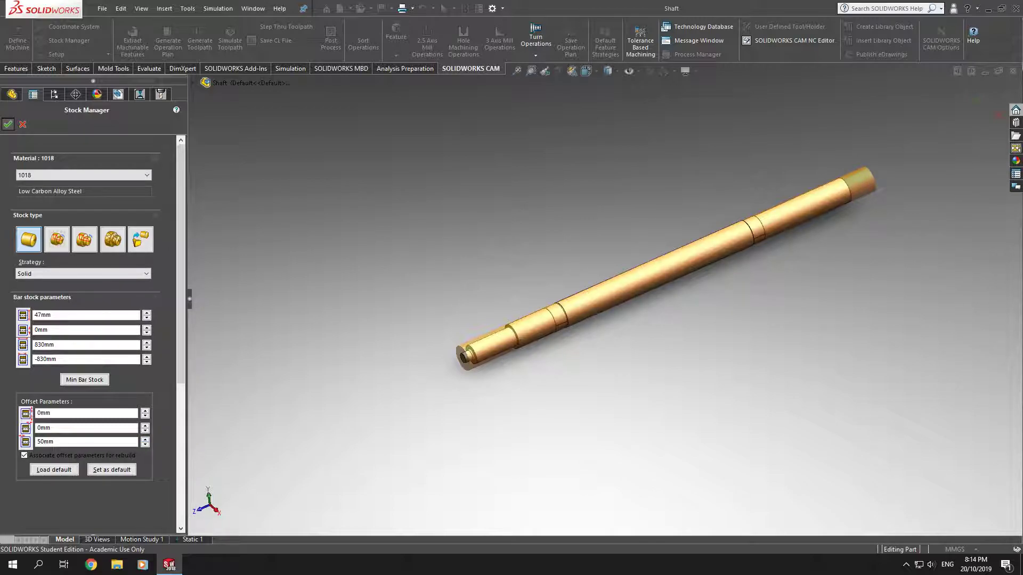
left_click(8, 124)
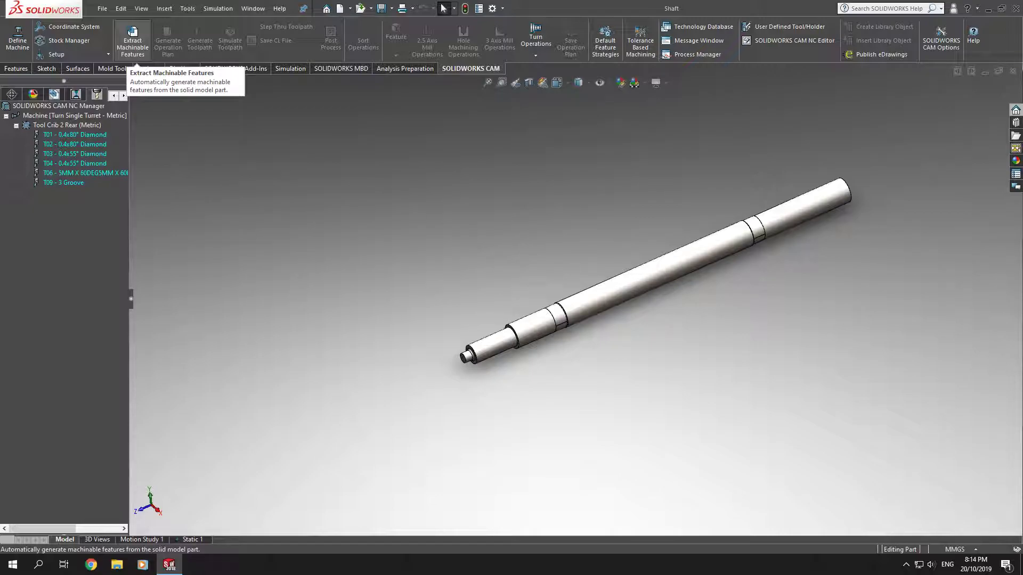
- Extract the shaft's machinable features and generate the operation plan for them
left_click(133, 40)
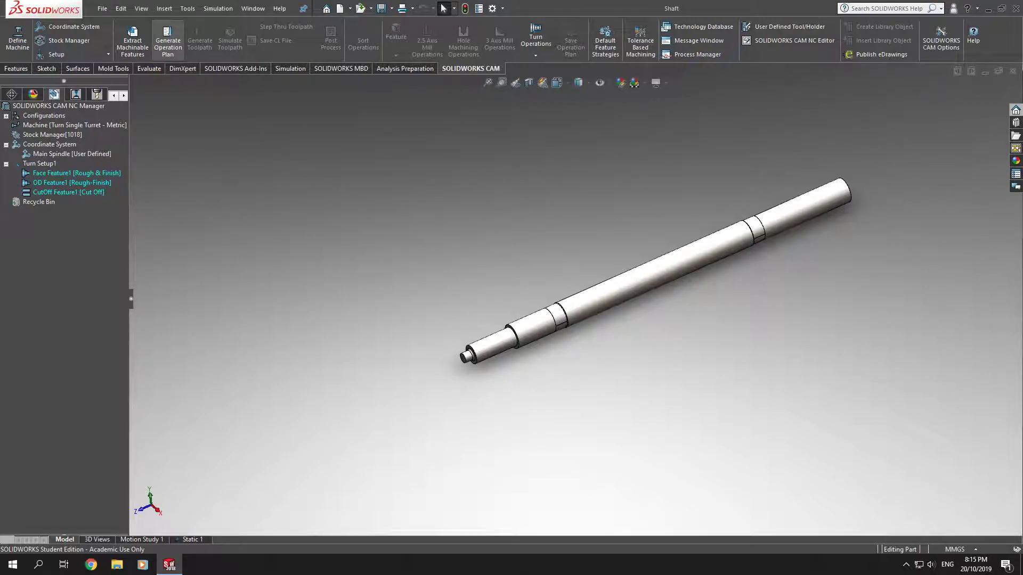
left_click(168, 42)
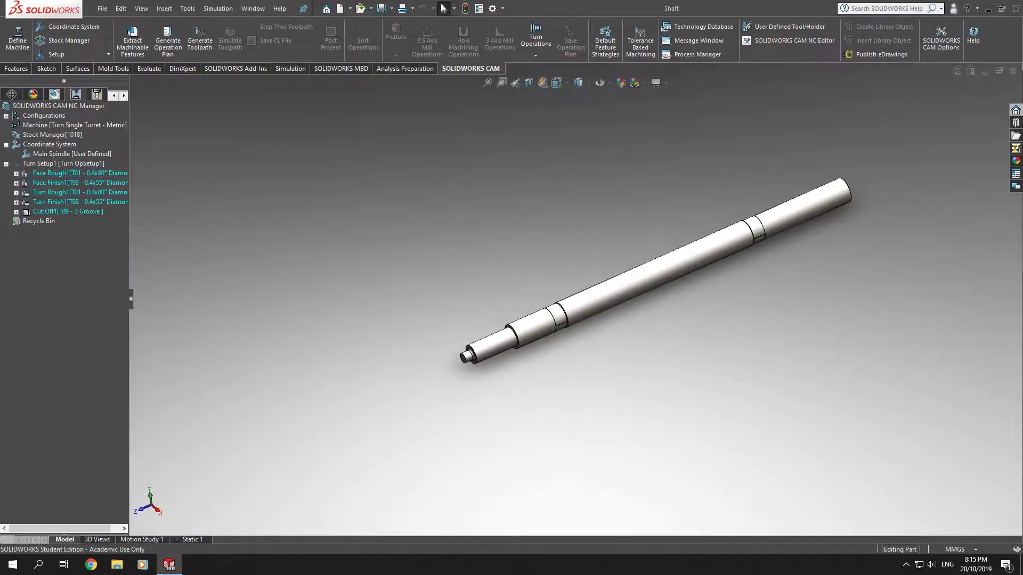
- Generate the toolpaths for the turning operations and run the toolpath simulation through to the end
left_click(200, 40)
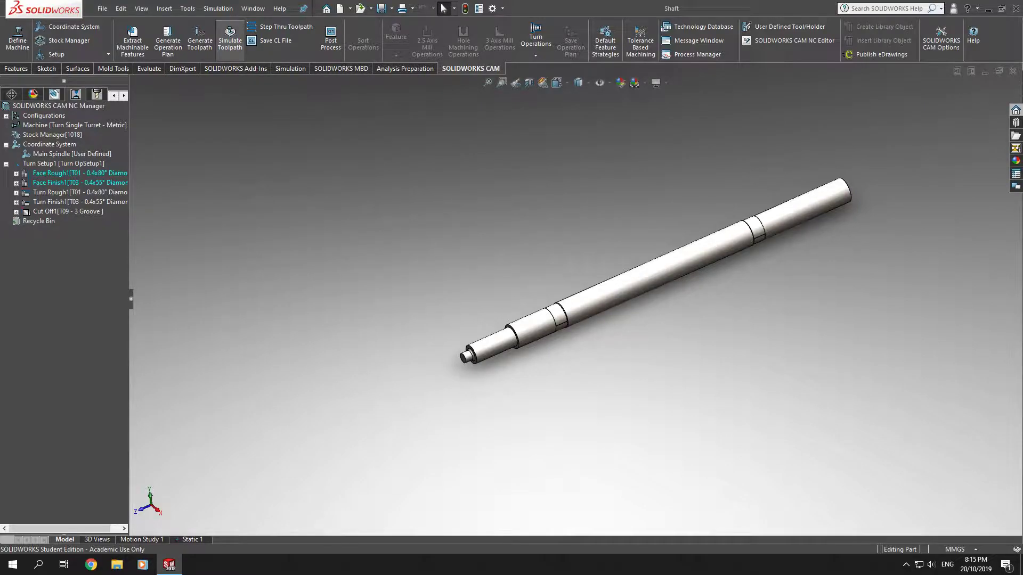
left_click(229, 37)
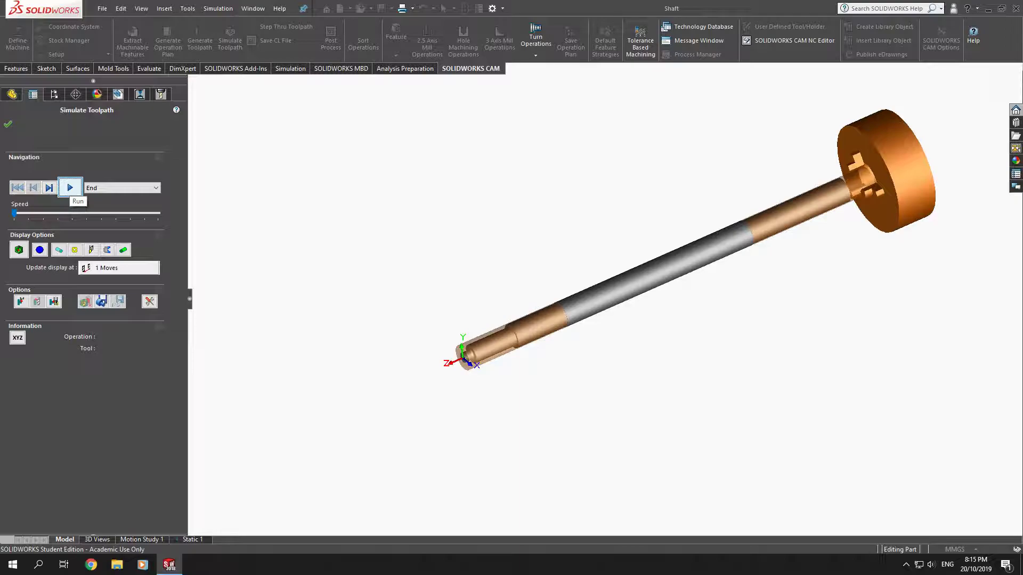
left_click(70, 187)
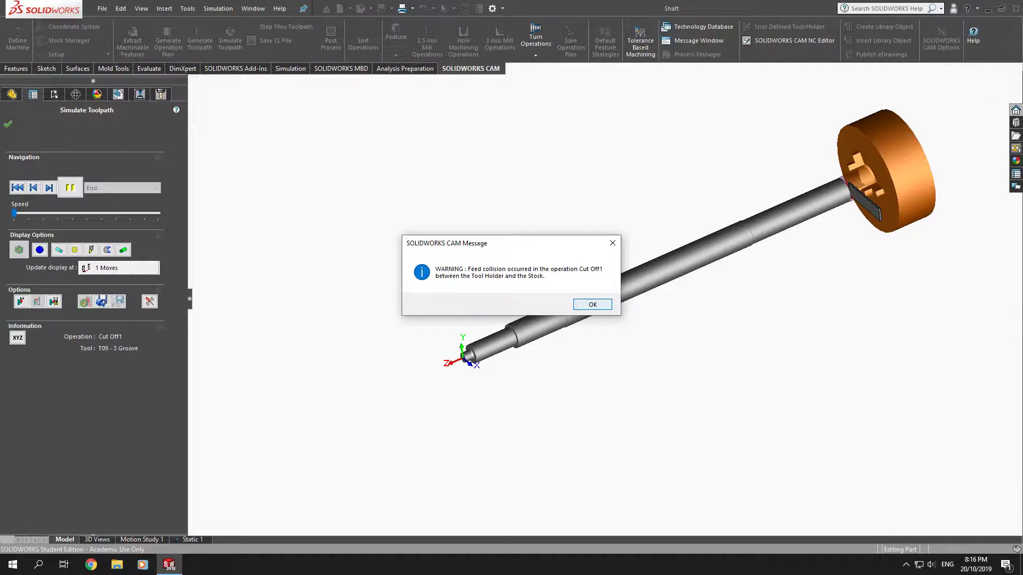
left_click(592, 305)
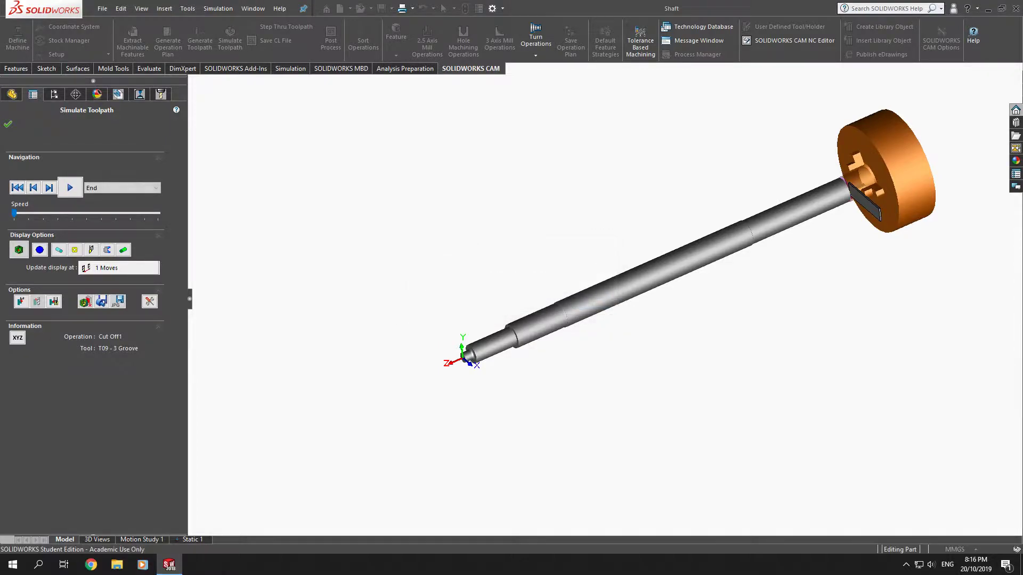
- Examine the cut-off tool and the chuck end of the simulated shaft up close, and close the simulation
scroll(879, 176, "down", 7)
scroll(664, 309, "down", 4)
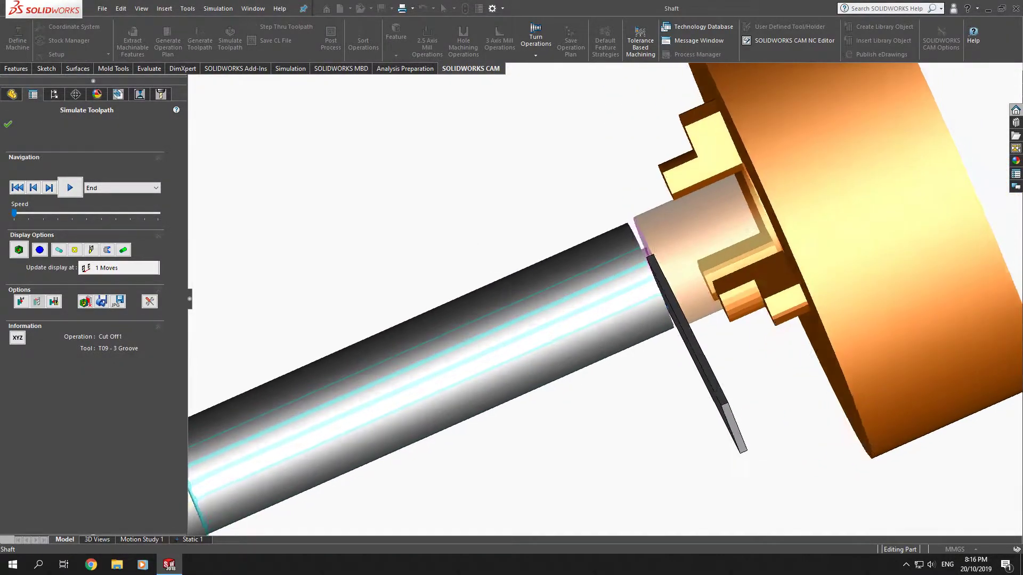
scroll(664, 308, "up", 3)
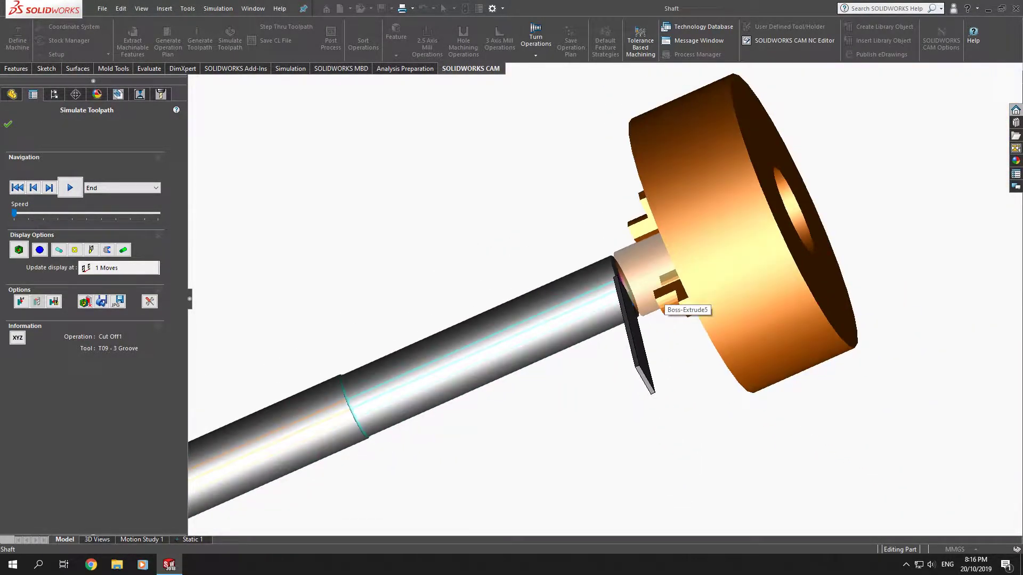
middle_click_drag(664, 308, 733, 312)
scroll(620, 297, "up", 6)
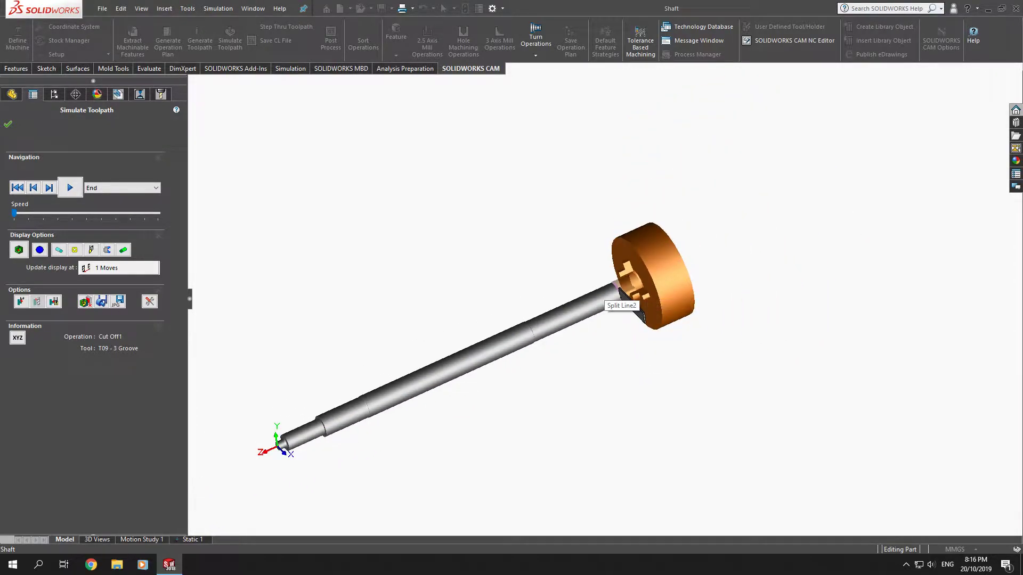
left_click(7, 124)
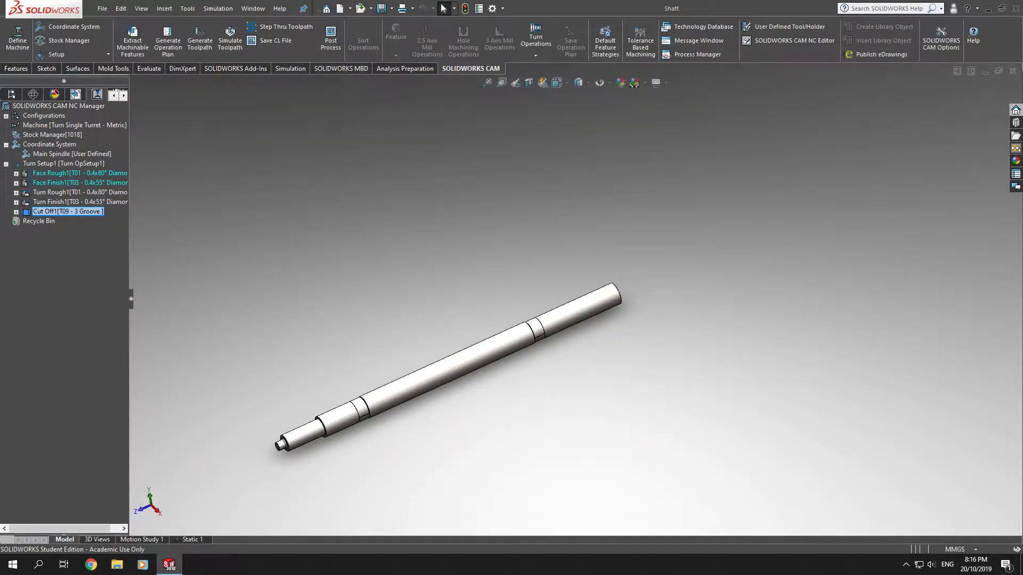
- Review the output file types offered for post-processing the toolpaths, without saving a file
left_click(331, 40)
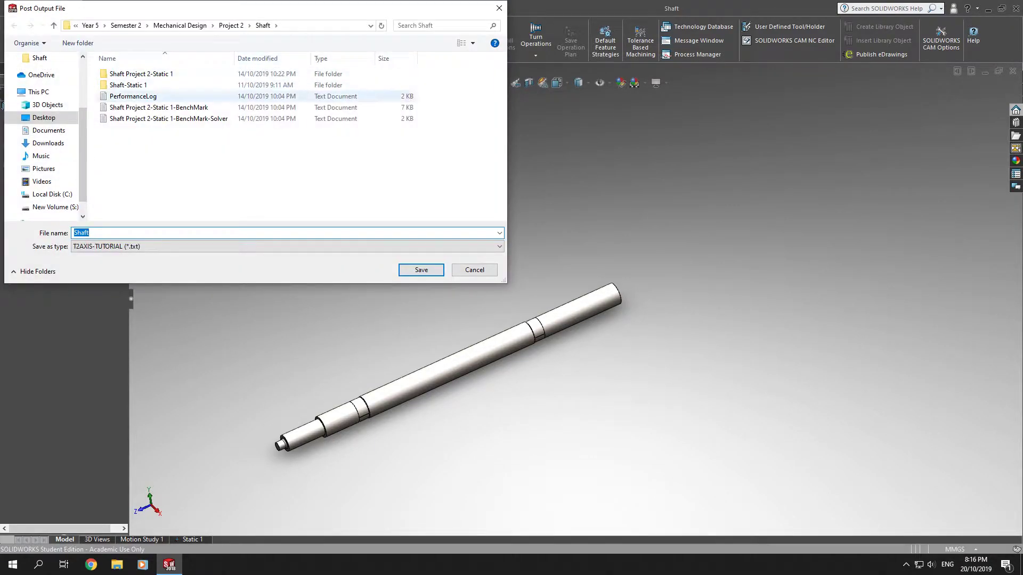
left_click(190, 247)
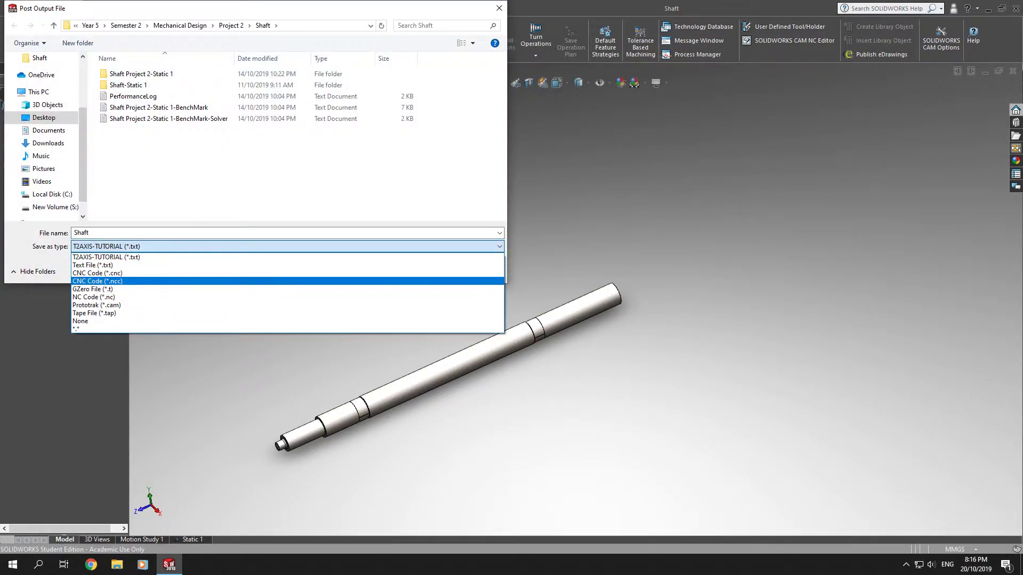
left_click(105, 256)
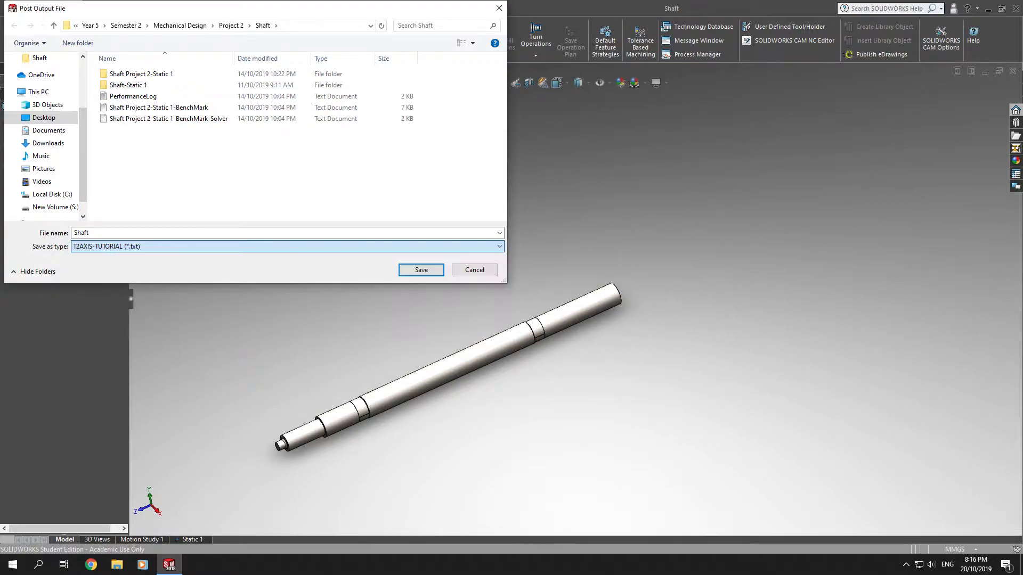
left_click(474, 270)
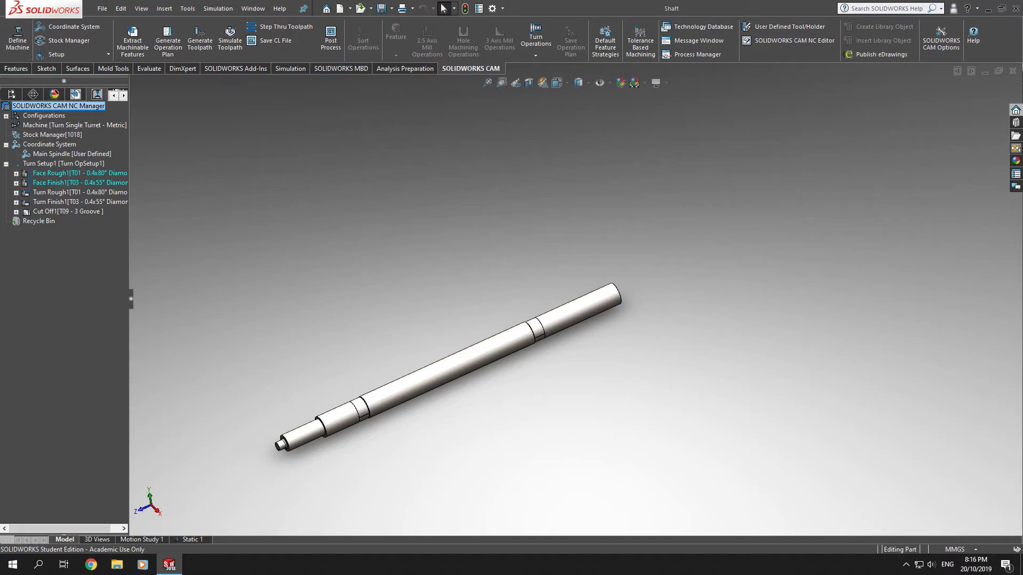
key("alt+z")
key("Right")
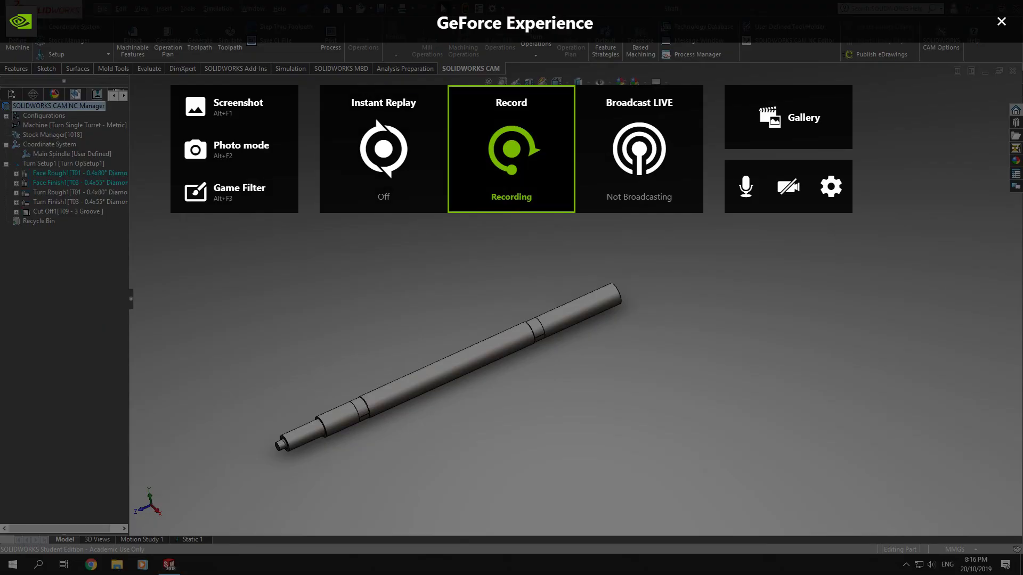